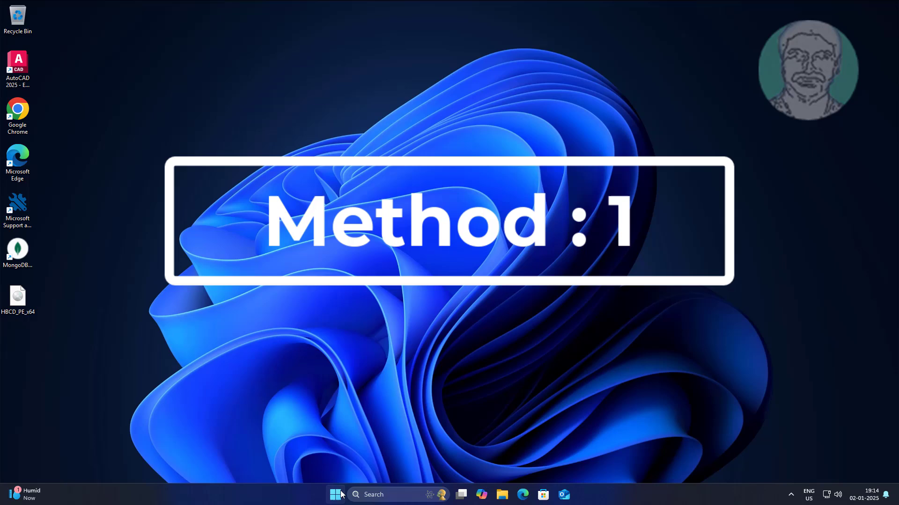
Reach the Microphone permissions page under Privacy & security in Settings
click(336, 496)
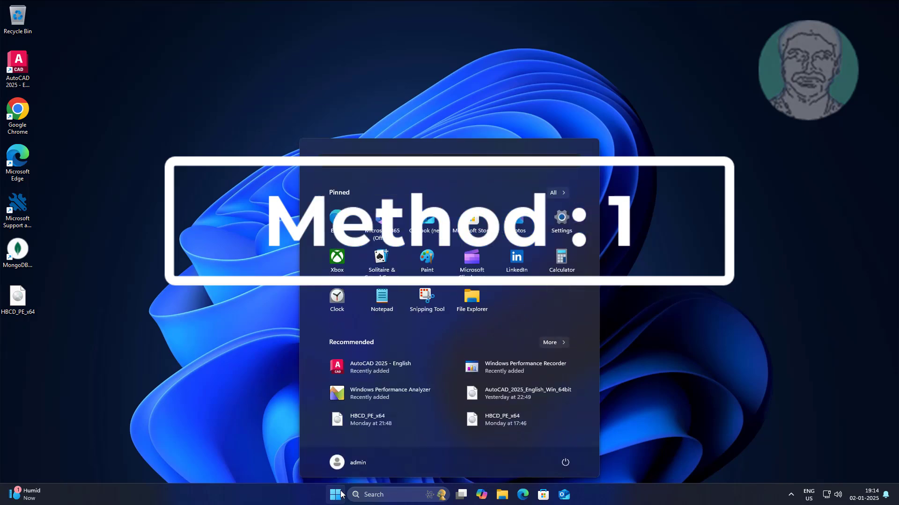
click(561, 224)
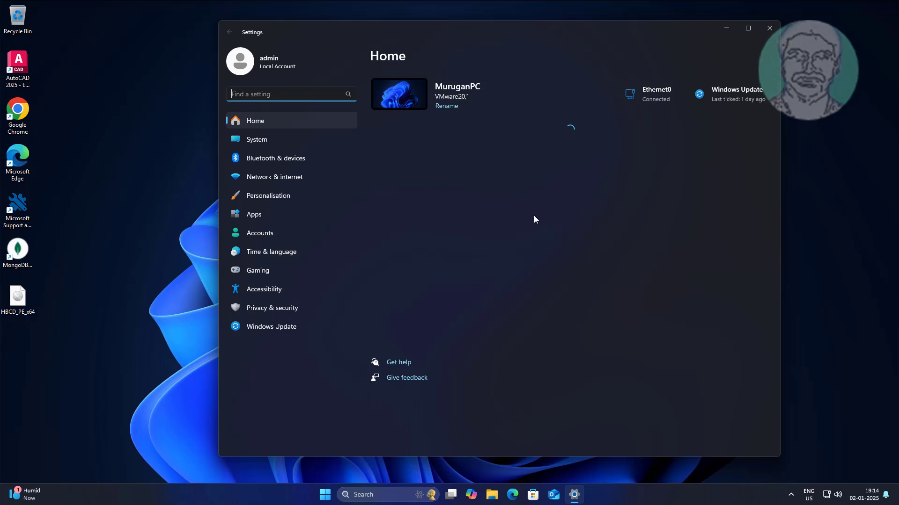
click(282, 307)
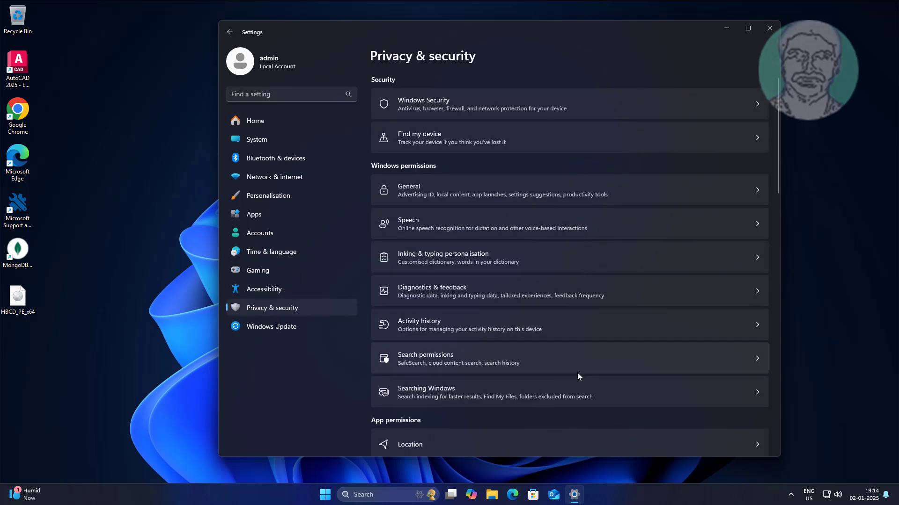
scroll(508, 381, down, 3)
scroll(508, 382, down, 1)
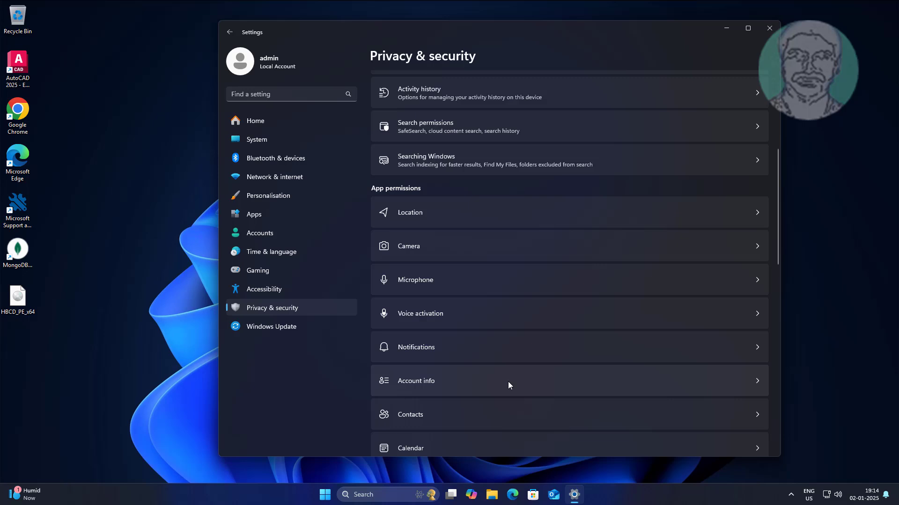
click(412, 284)
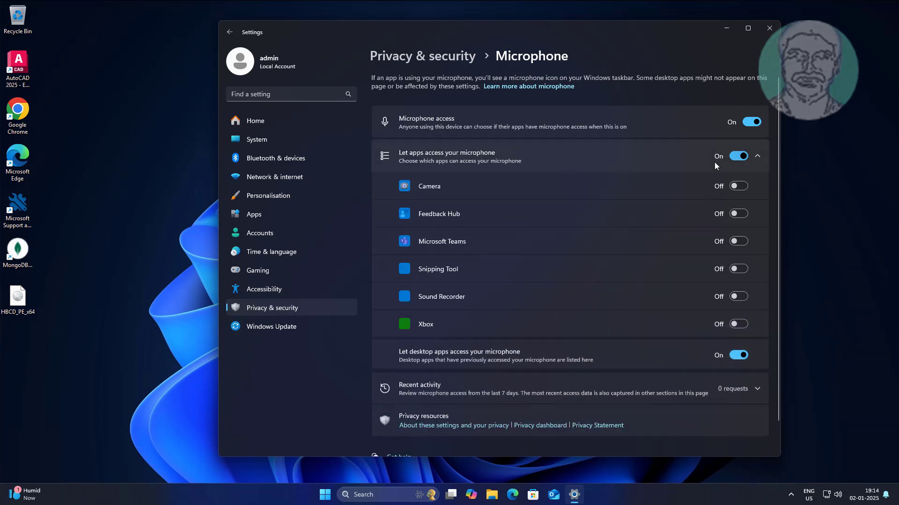
scroll(564, 259, down, 1)
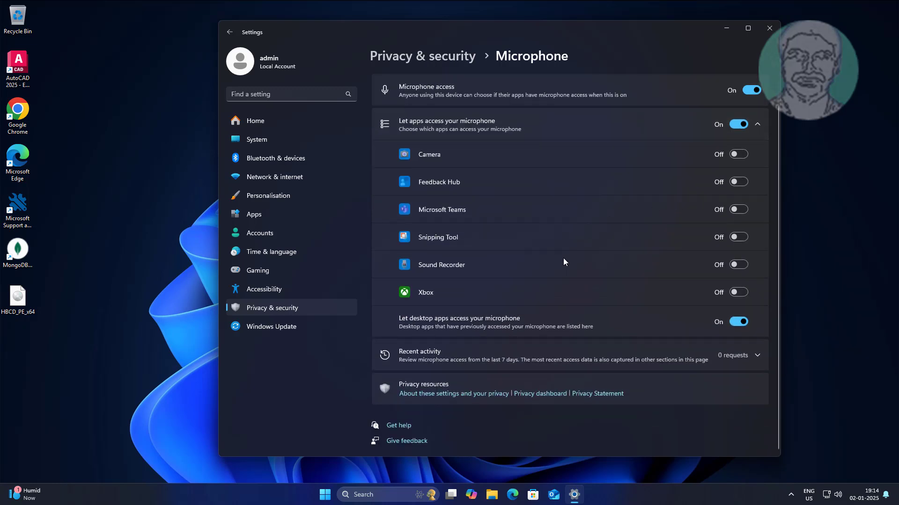
scroll(564, 263, up, 1)
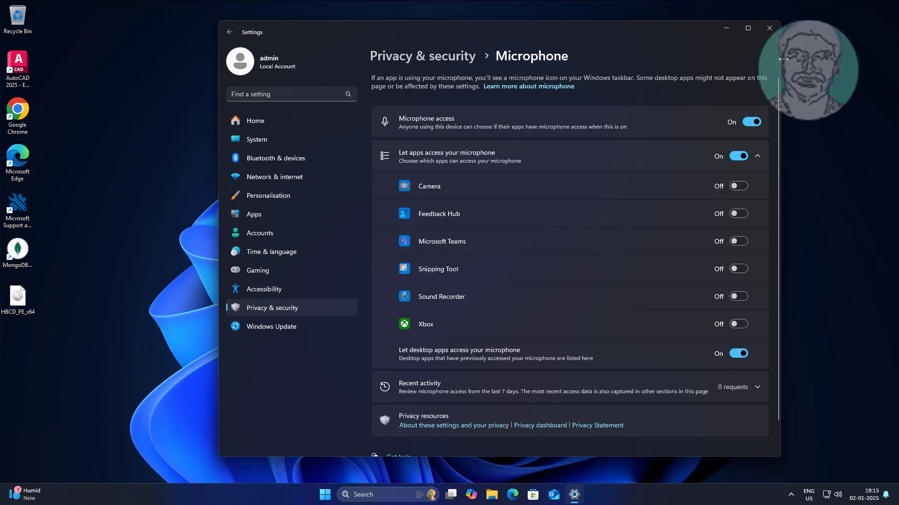
Close Settings and bring up Phone Link's app settings from a taskbar search for 'phone link'
click(767, 30)
click(398, 492)
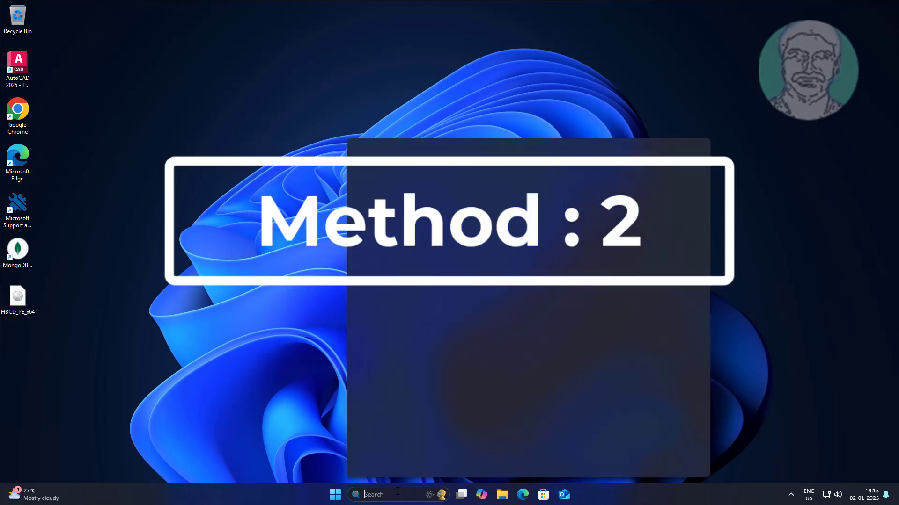
text(phone)
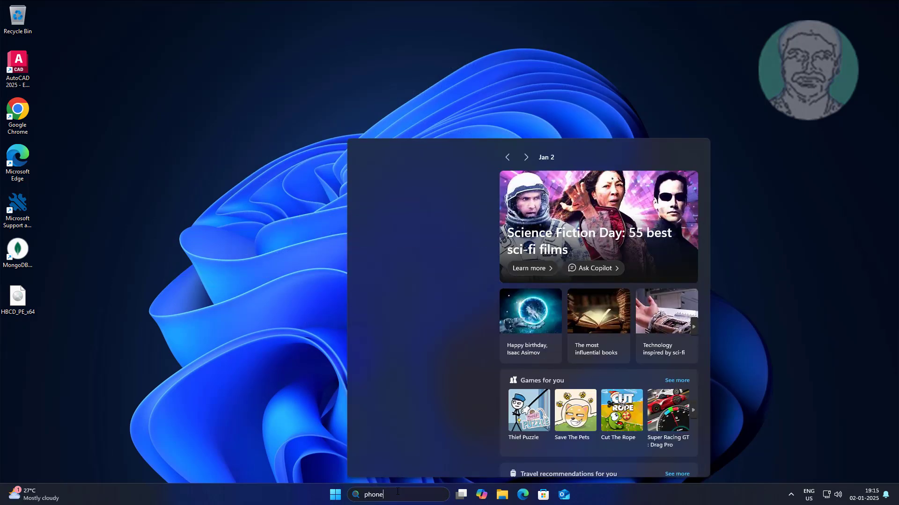
text( link)
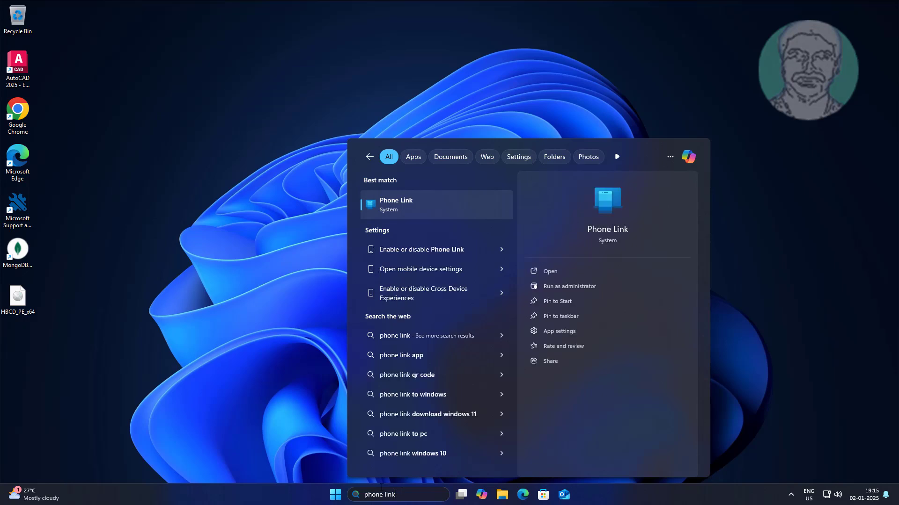
right_click(400, 206)
click(448, 270)
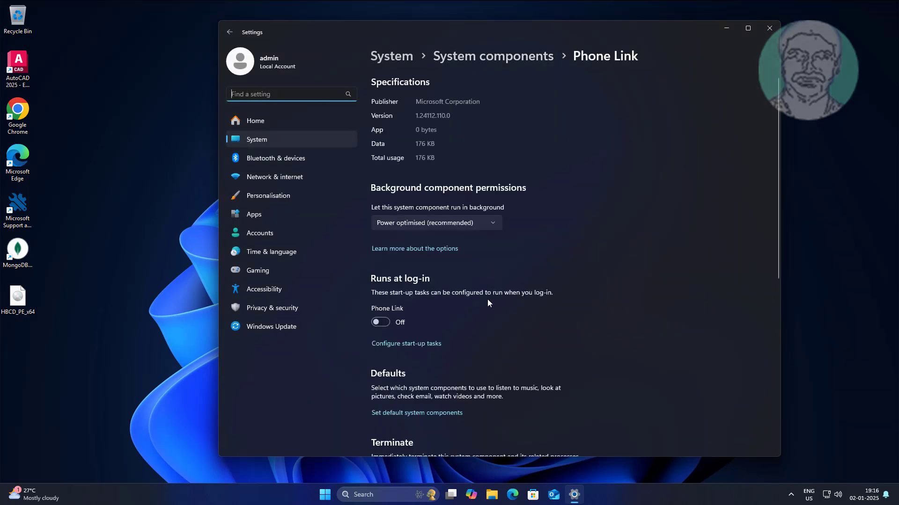
scroll(488, 301, down, 5)
scroll(487, 302, down, 4)
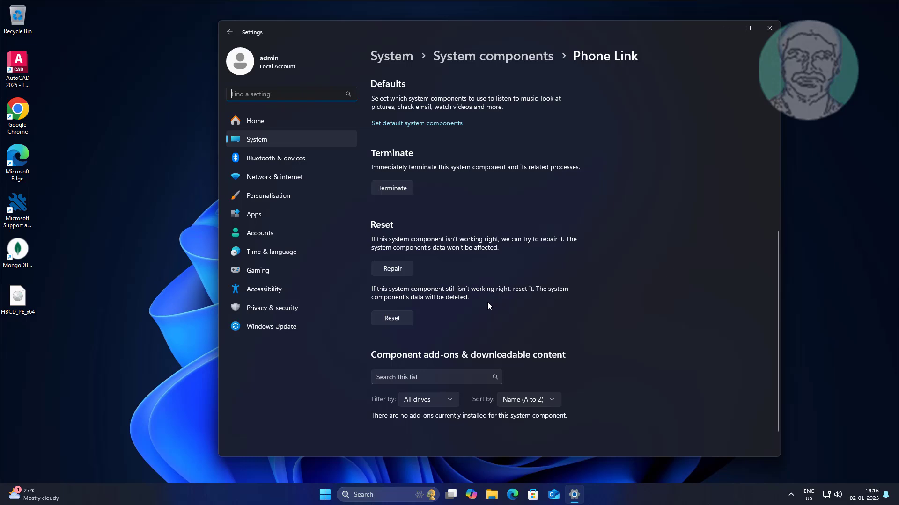
Repair the Phone Link component, then reset it and confirm wiping its data
click(408, 269)
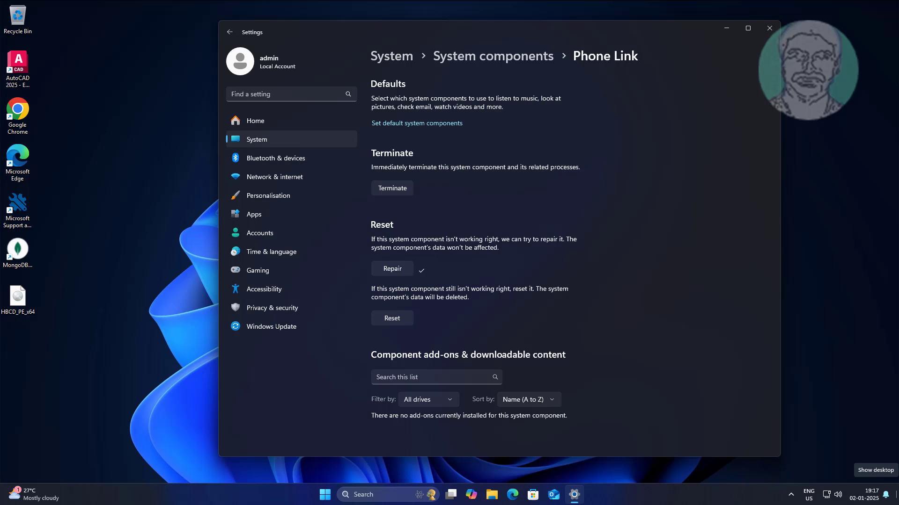
click(383, 319)
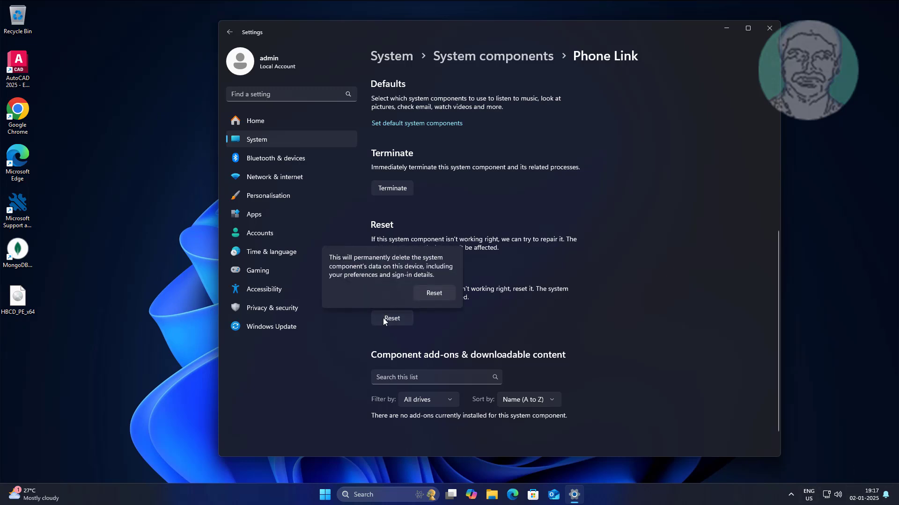
click(434, 293)
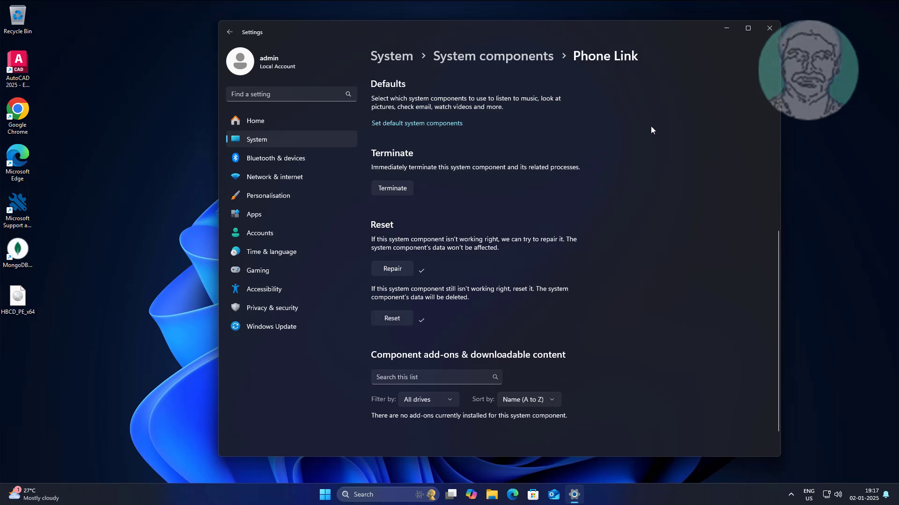
Close Settings and launch Device Manager from the Start quick-tools list
click(771, 28)
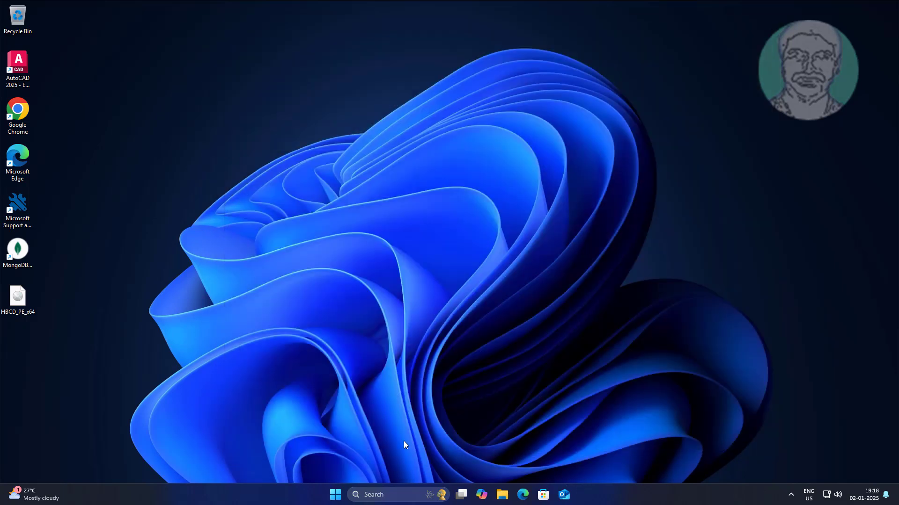
right_click(337, 497)
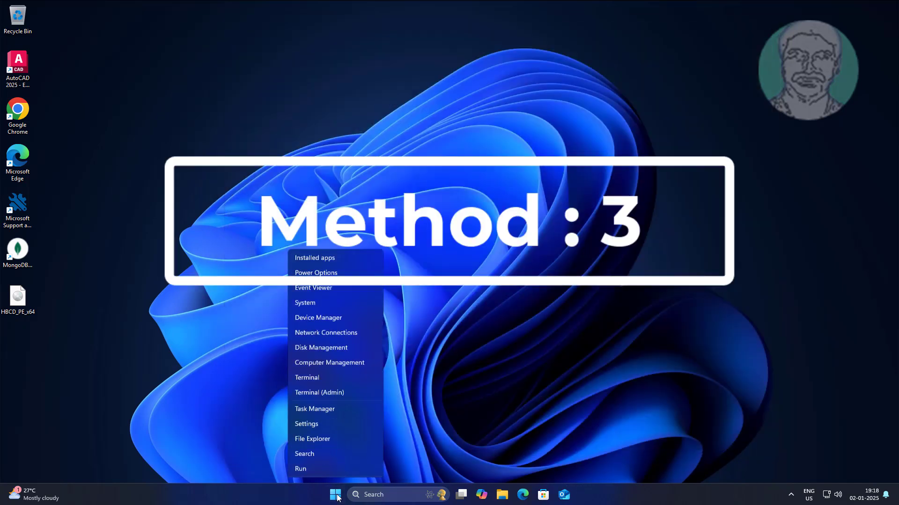
click(334, 290)
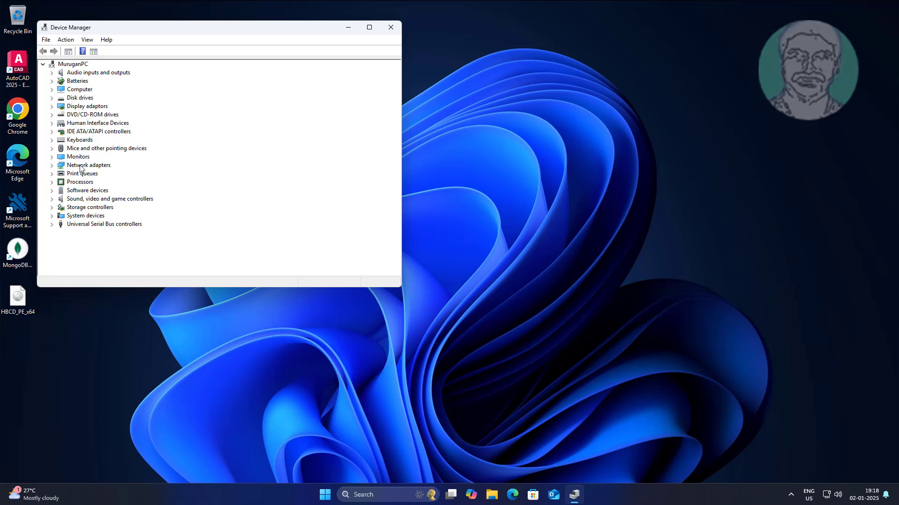
Update the High Definition Audio Device driver automatically, confirm best driver installed, close Device Manager
click(72, 199)
click(52, 200)
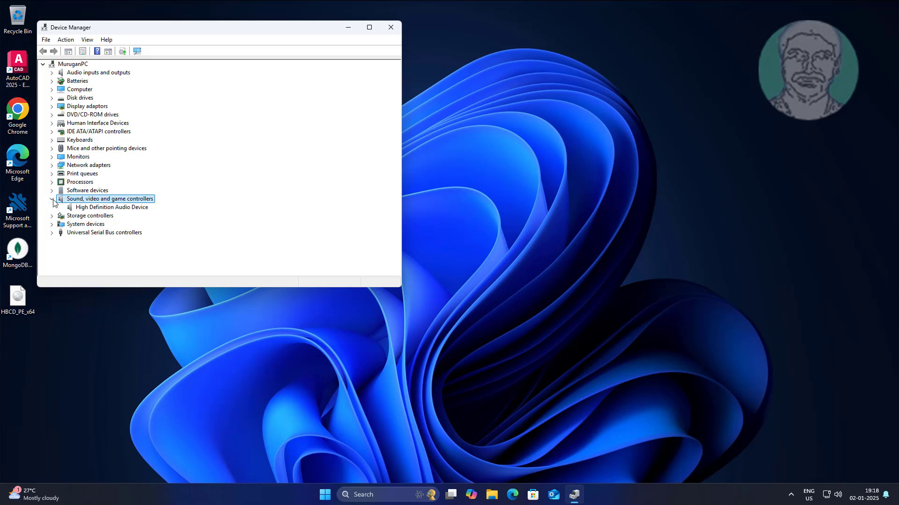
click(125, 208)
right_click(142, 209)
click(175, 214)
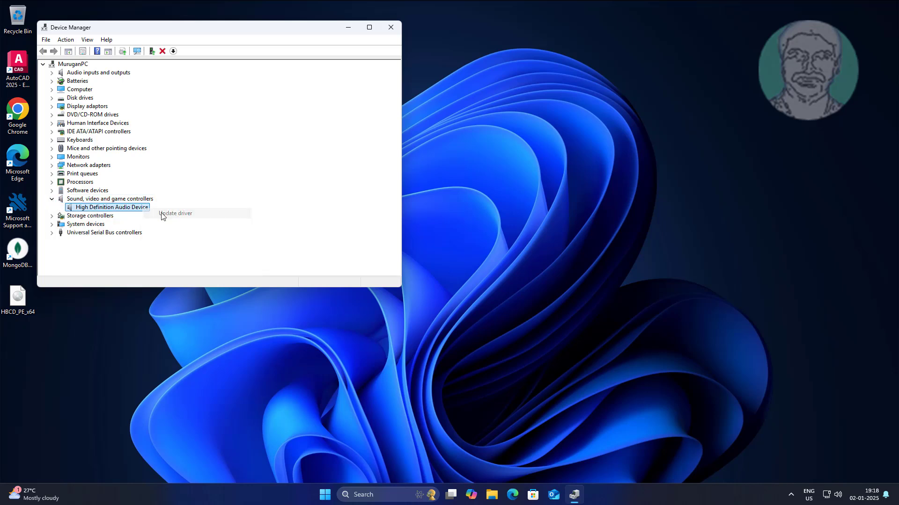
click(220, 149)
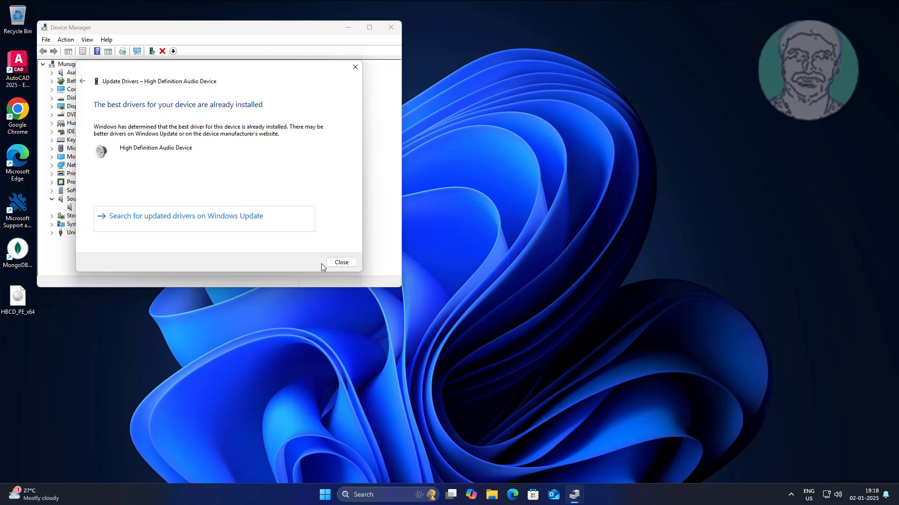
click(341, 263)
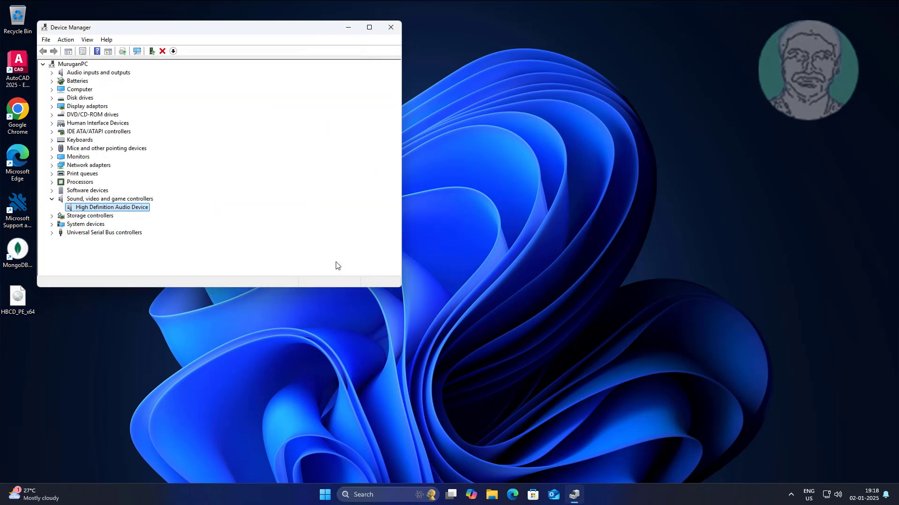
click(393, 26)
Run the Get-AppXPackage | Add-AppxPackage re-registration command in an admin terminal, then exit
right_click(335, 495)
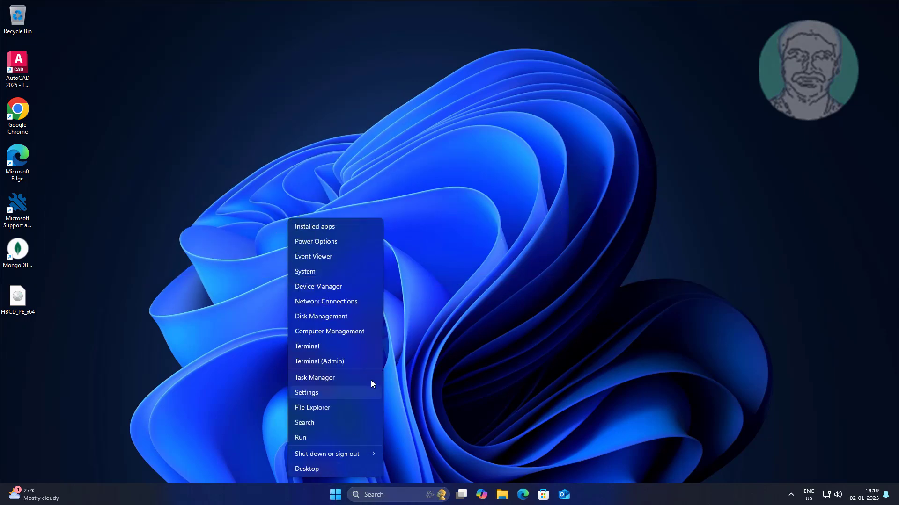
click(319, 359)
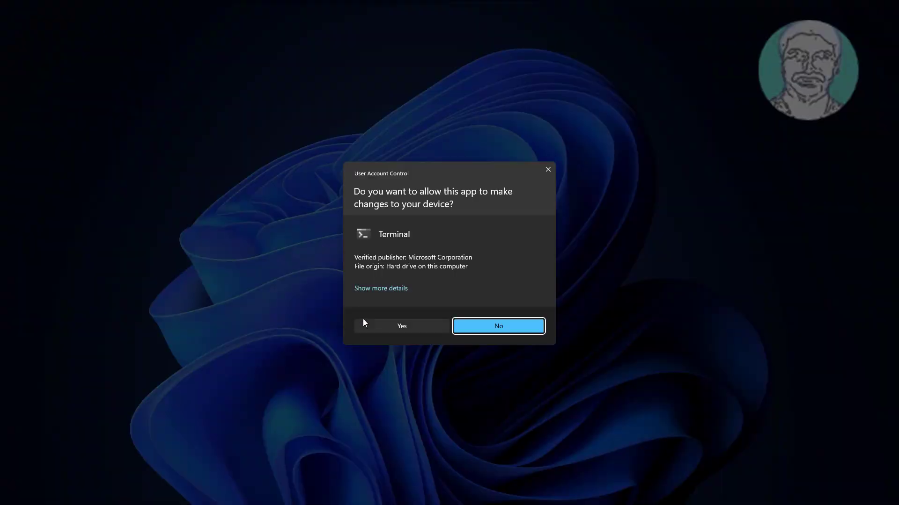
click(374, 327)
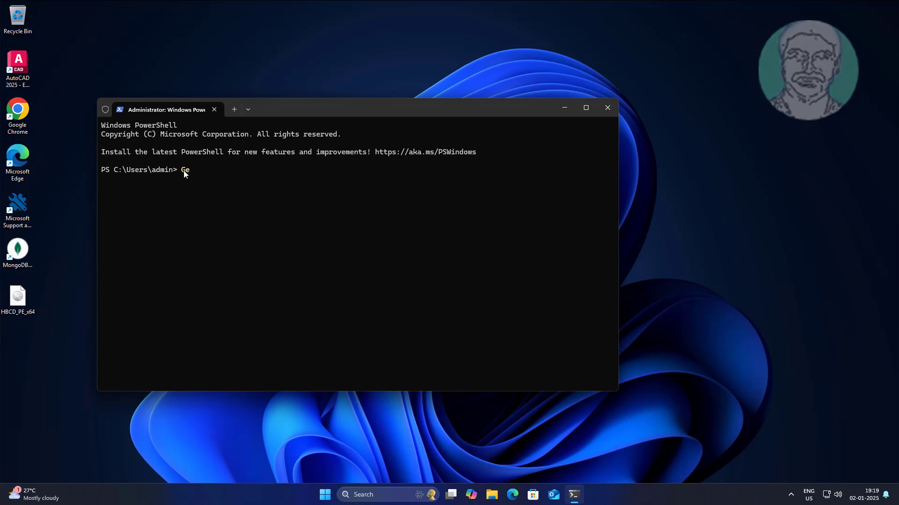
text(Get-AppXPackage | Foreach {Add-AppxPackage -DisableDevelopmentMode -Register “$($_.InstallLocation)\AppXManifest.xml”})
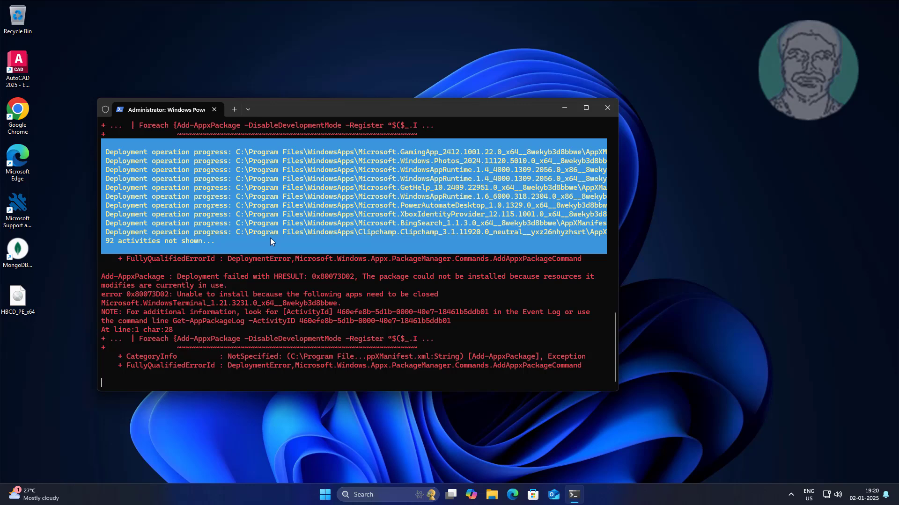
text(ex)
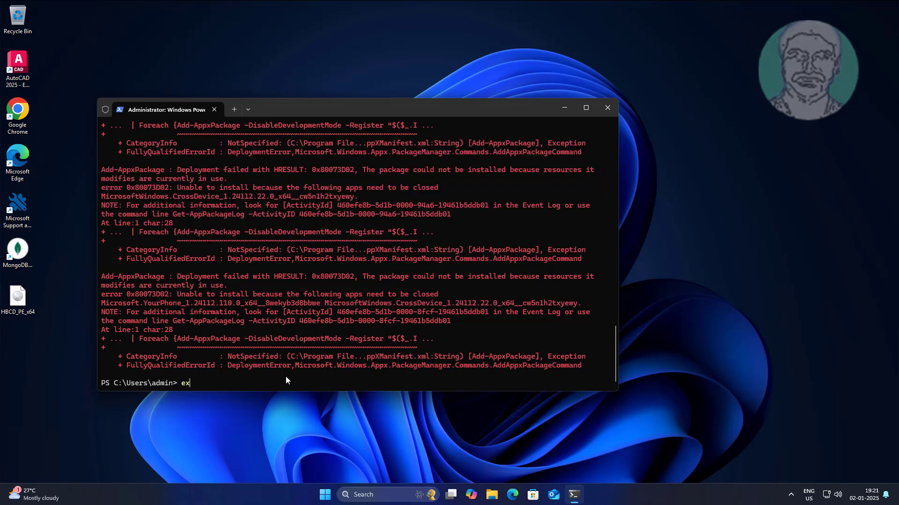
text(it)
key(Return)
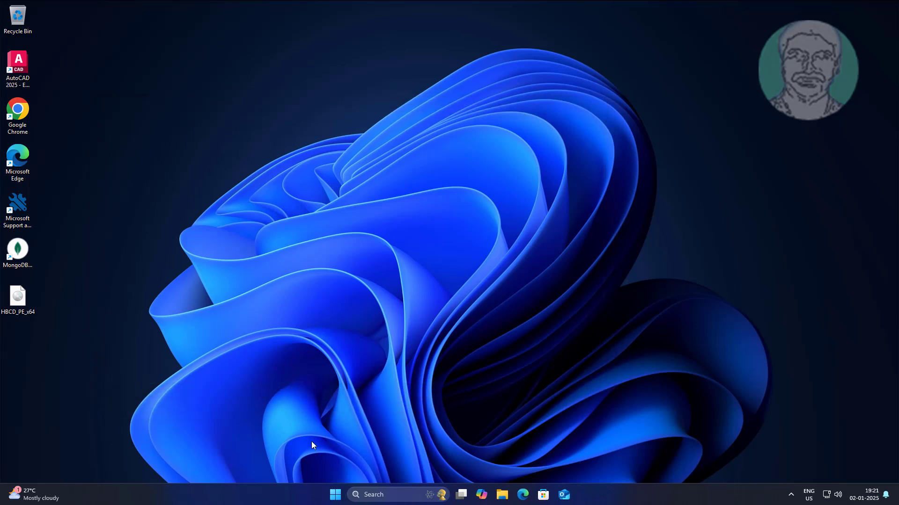
Restart the computer from Start's power options, then launch Settings after reboot
click(335, 495)
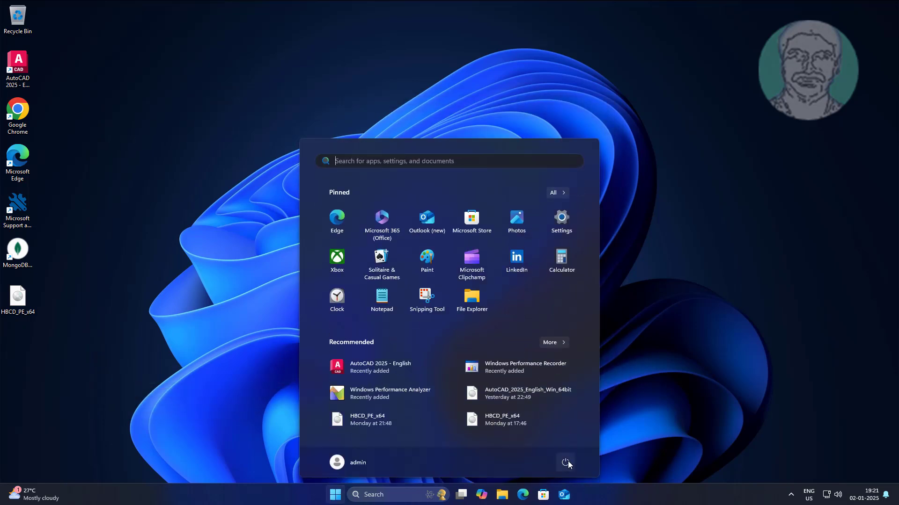
click(566, 463)
click(566, 442)
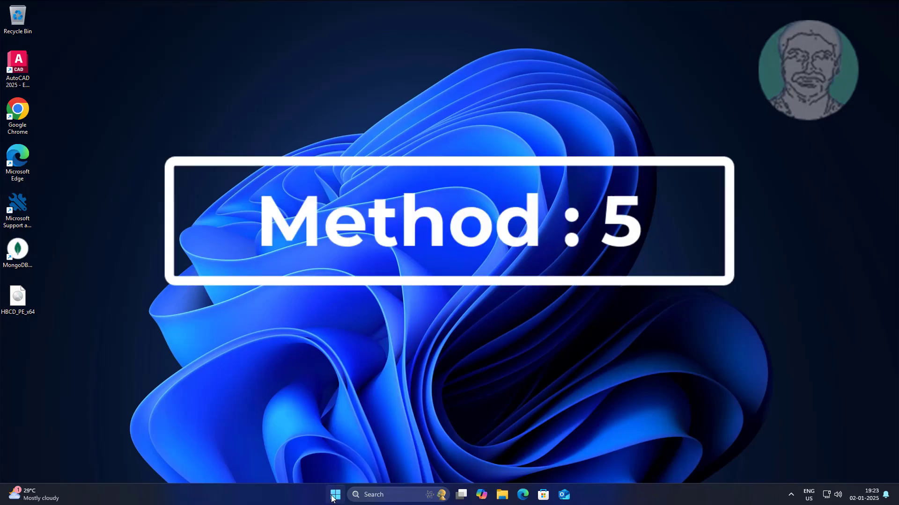
click(334, 497)
click(555, 226)
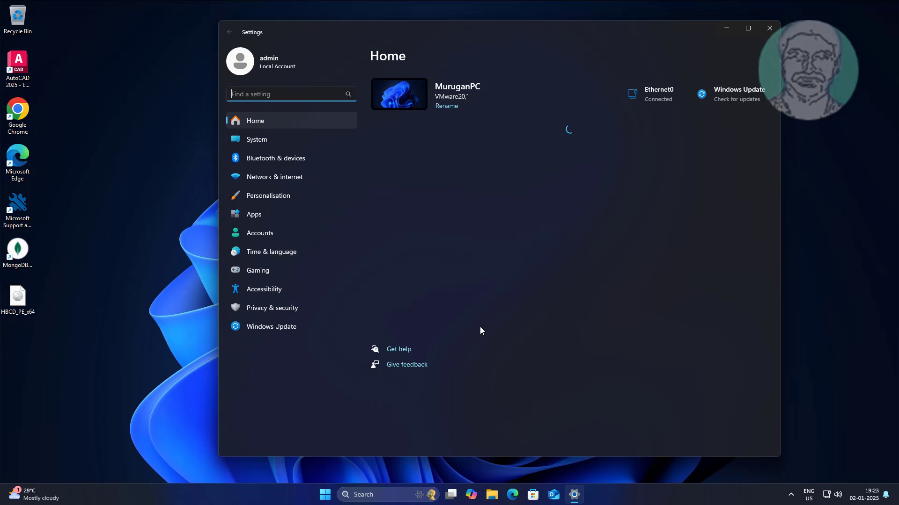
In System > Sound's Volume mixer, reset sound devices and app volumes to recommended defaults
click(254, 141)
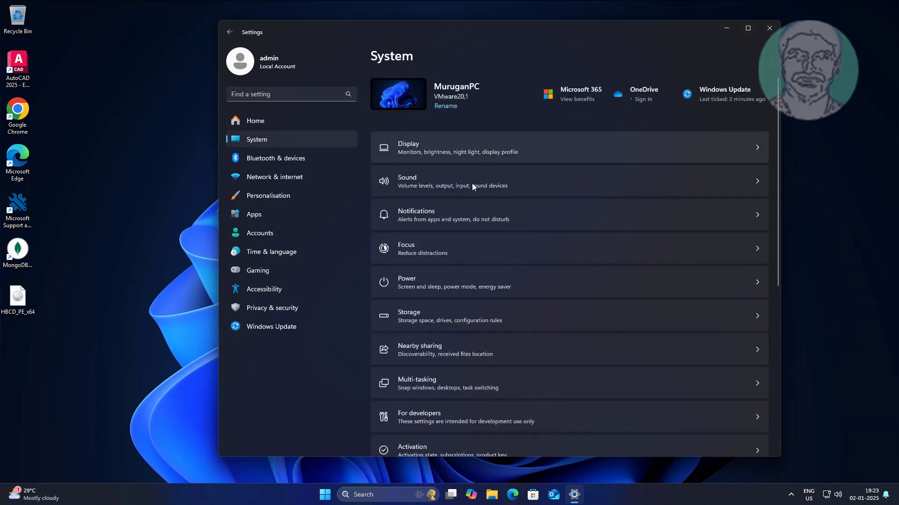
click(462, 186)
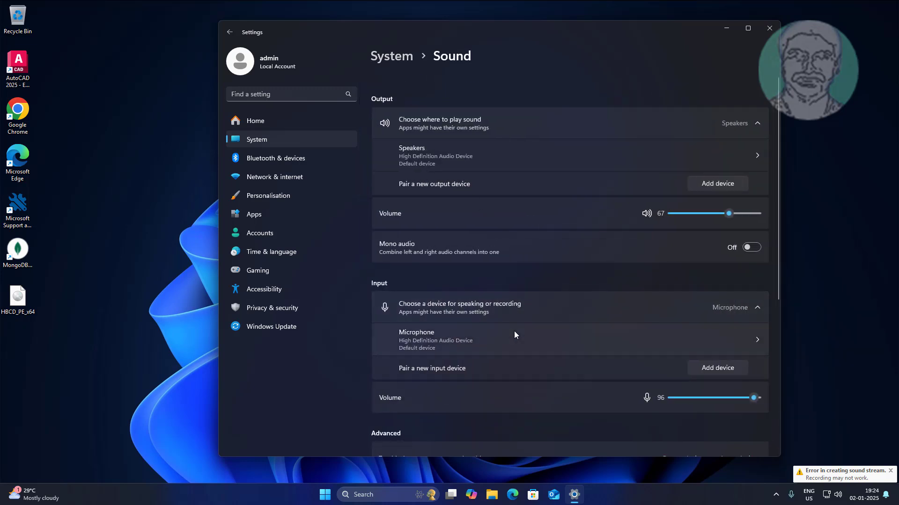
scroll(513, 330, down, 3)
scroll(515, 331, down, 1)
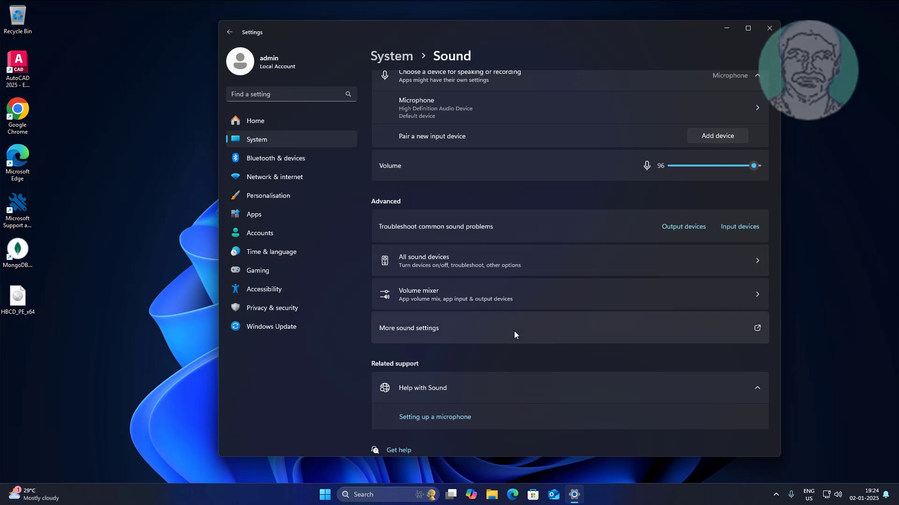
click(431, 296)
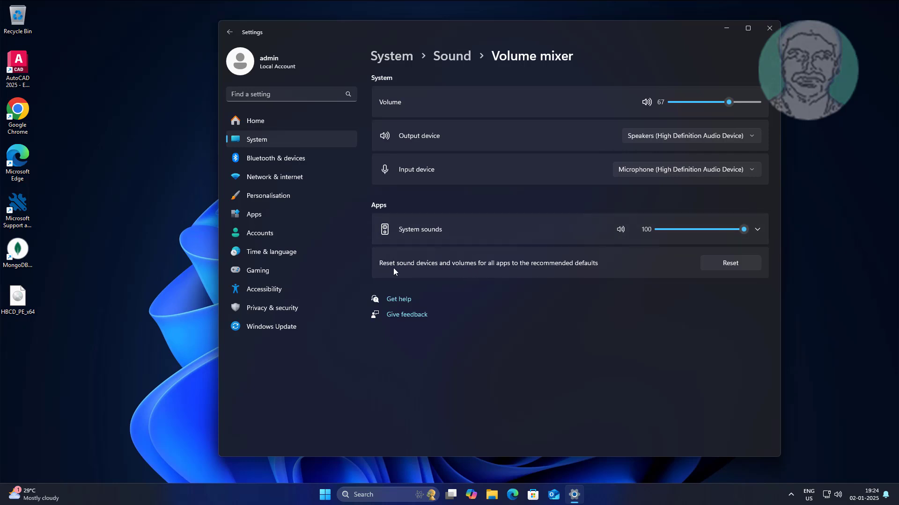
click(728, 266)
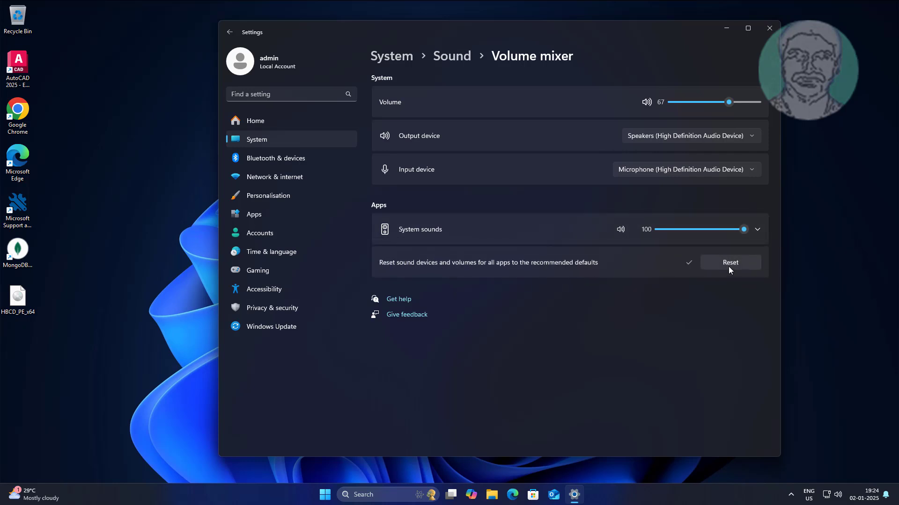